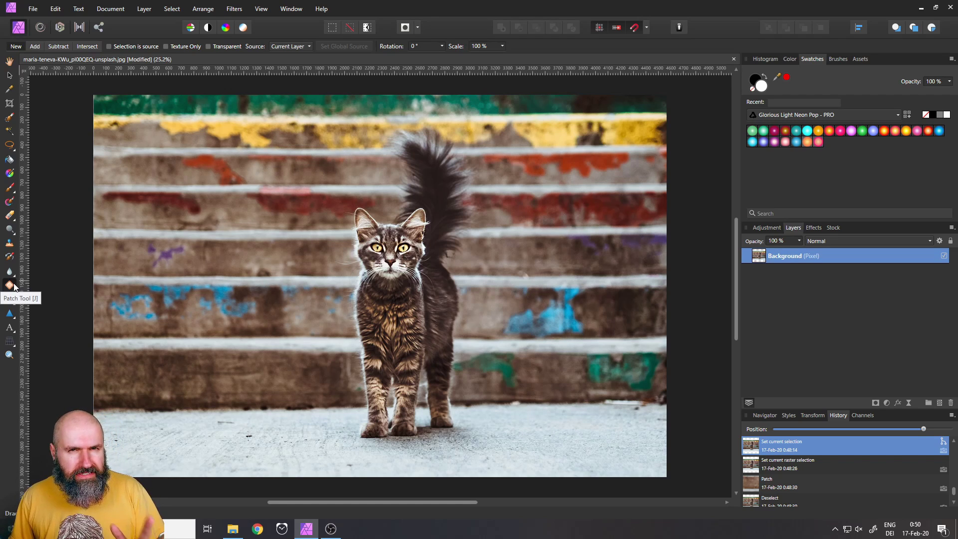
- Open the Healing Brush tool group's flyout of retouching tools
{"action": "left_click", "coordinate": [10, 285]}
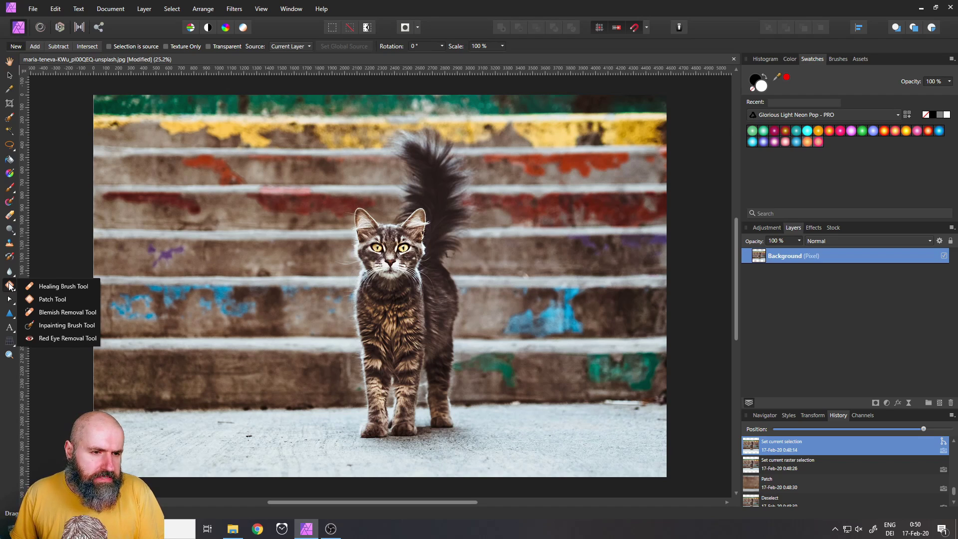
- Patch out the purple paint mark on the step left of the cat, then deselect
{"action": "left_click", "coordinate": [37, 301]}
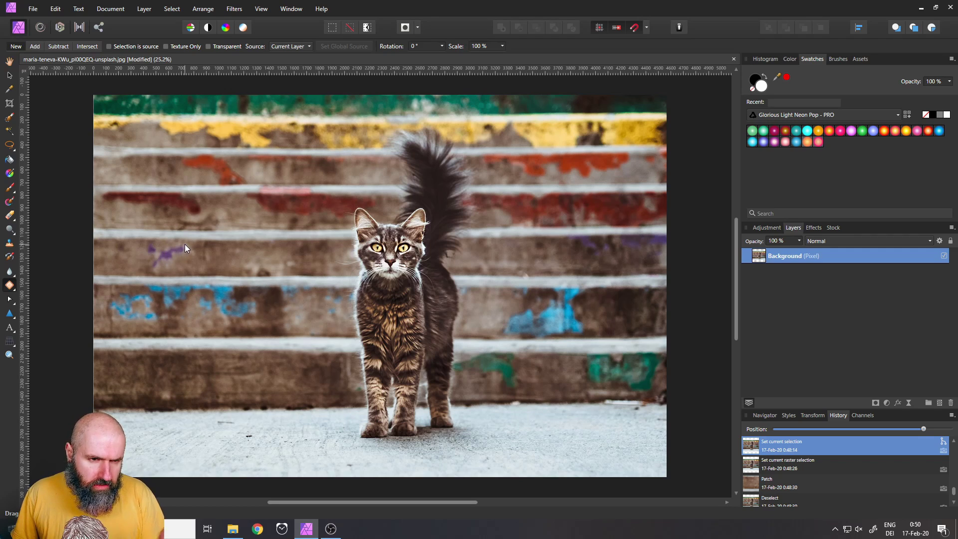
{"action": "mouse_move", "coordinate": [188, 243]}
{"action": "left_mouse_down"}
{"action": "mouse_move", "coordinate": [148, 244]}
{"action": "mouse_move", "coordinate": [141, 259]}
{"action": "mouse_move", "coordinate": [160, 276]}
{"action": "mouse_move", "coordinate": [184, 264]}
{"action": "mouse_move", "coordinate": [188, 246]}
{"action": "mouse_move", "coordinate": [245, 258]}
{"action": "left_mouse_up"}
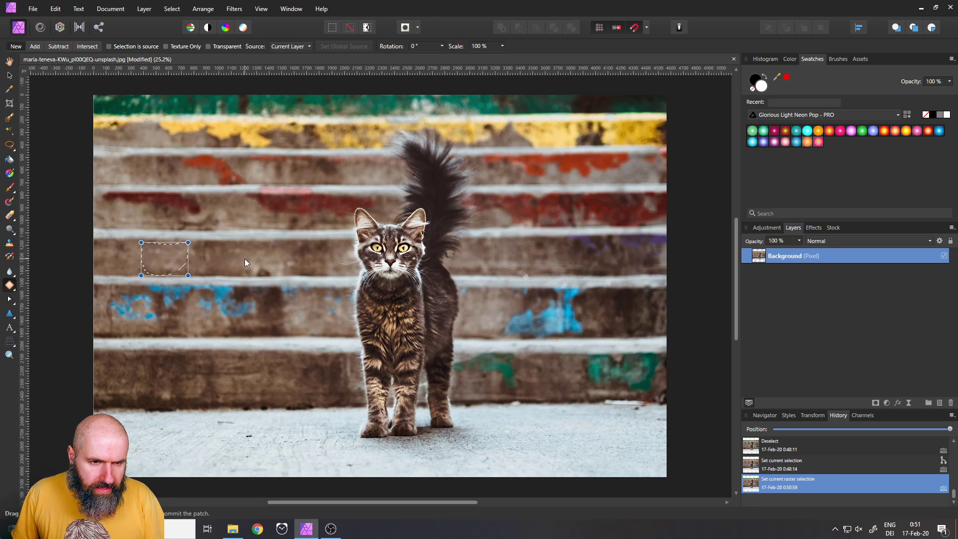
{"action": "key", "text": "ctrl+d"}
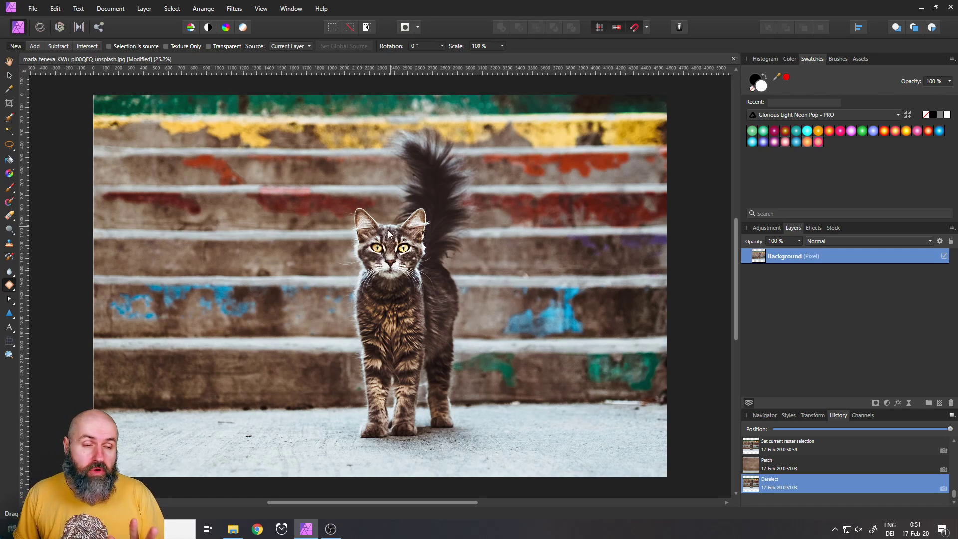
- Select the Clone Brush Tool with a 476 px width
{"action": "left_click", "coordinate": [9, 244]}
{"action": "left_click", "coordinate": [61, 47]}
{"action": "left_click_drag", "start_coordinate": [62, 56], "coordinate": [73, 57]}
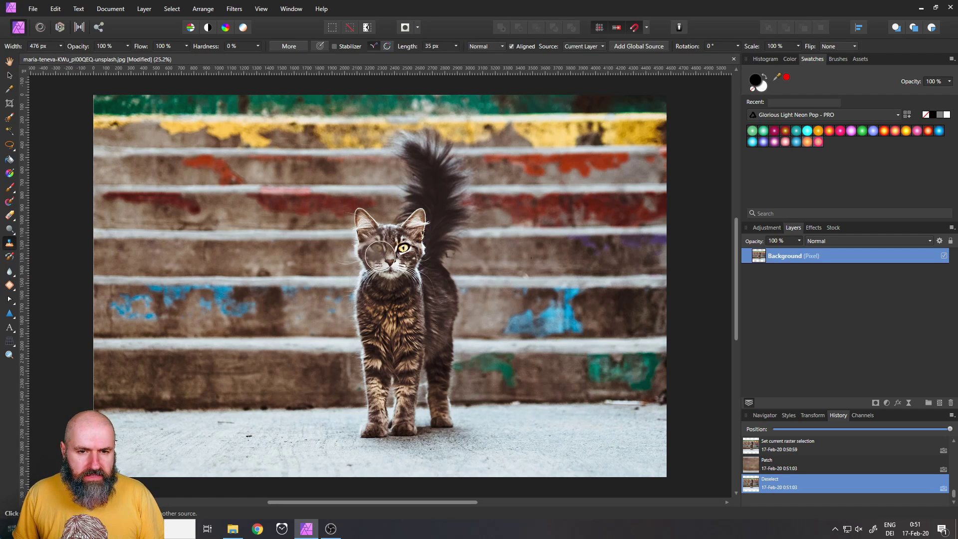
- Sample the cat as clone source, paint a trial copy on the left steps, and undo it
{"action": "left_click", "coordinate": [403, 247], "text": "alt"}
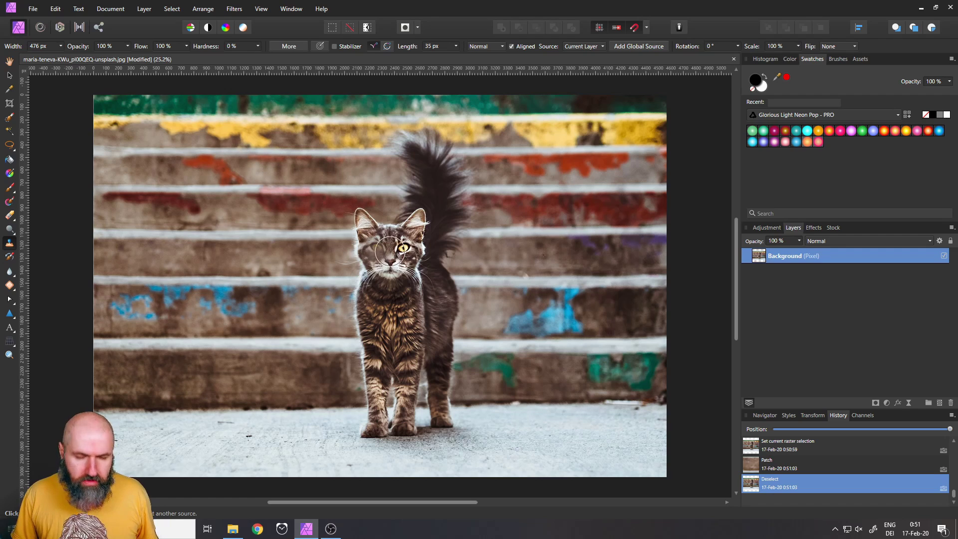
{"action": "left_click_drag", "start_coordinate": [375, 249], "coordinate": [378, 250]}
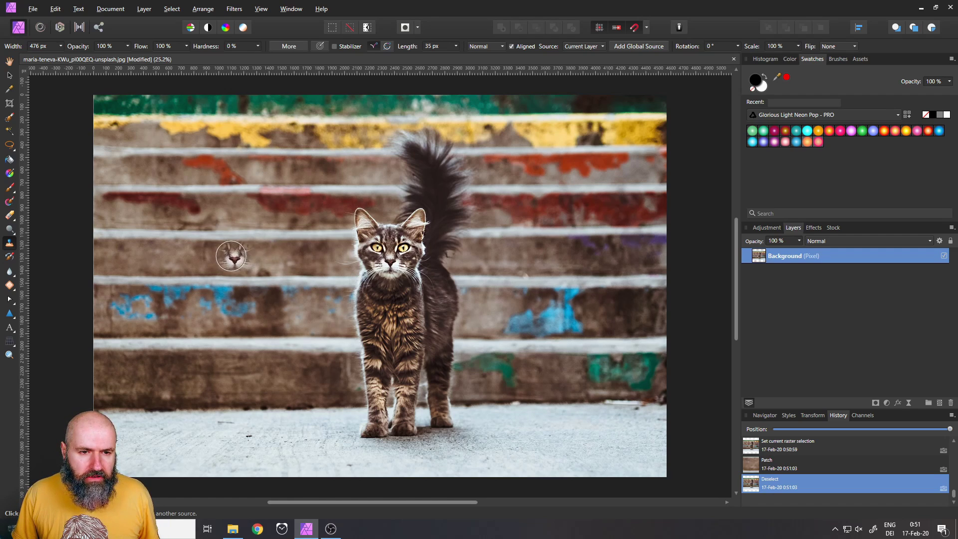
{"action": "mouse_move", "coordinate": [237, 258]}
{"action": "left_mouse_down"}
{"action": "mouse_move", "coordinate": [232, 284]}
{"action": "mouse_move", "coordinate": [217, 218]}
{"action": "mouse_move", "coordinate": [211, 295]}
{"action": "mouse_move", "coordinate": [253, 216]}
{"action": "mouse_move", "coordinate": [192, 233]}
{"action": "mouse_move", "coordinate": [198, 184]}
{"action": "mouse_move", "coordinate": [257, 168]}
{"action": "mouse_move", "coordinate": [284, 238]}
{"action": "mouse_move", "coordinate": [264, 333]}
{"action": "left_mouse_up"}
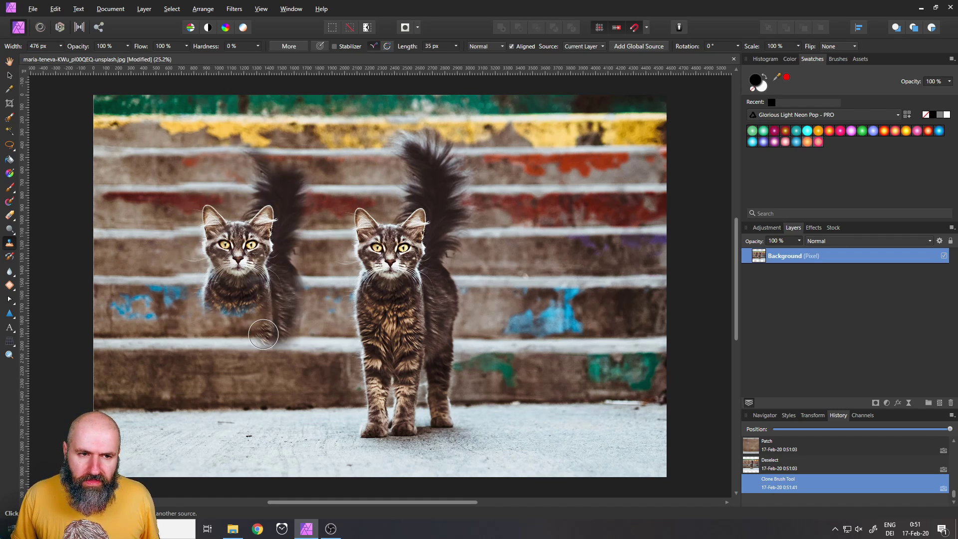
{"action": "key", "text": "ctrl+z"}
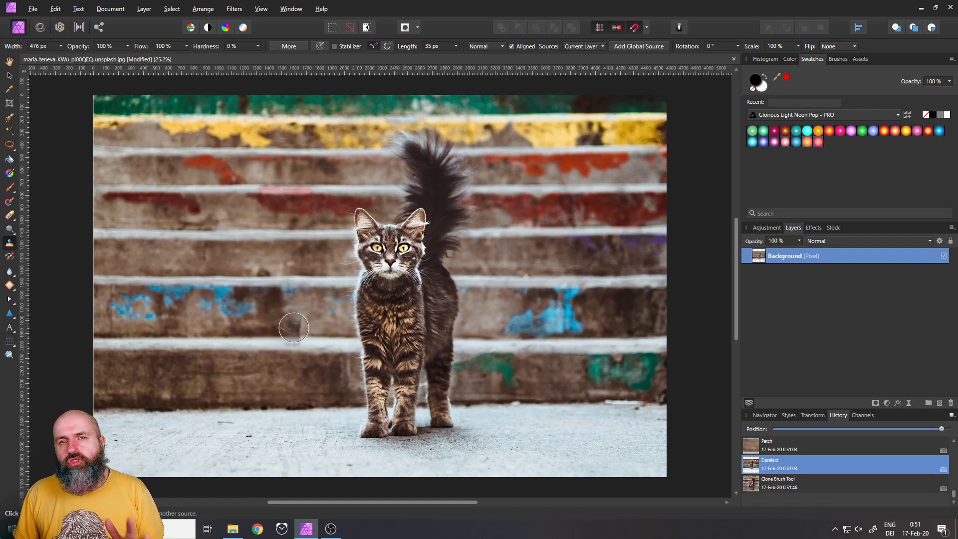
- With the Patch Tool set to 'Selection is source', lasso the cat including its tail
{"action": "left_click", "coordinate": [8, 287]}
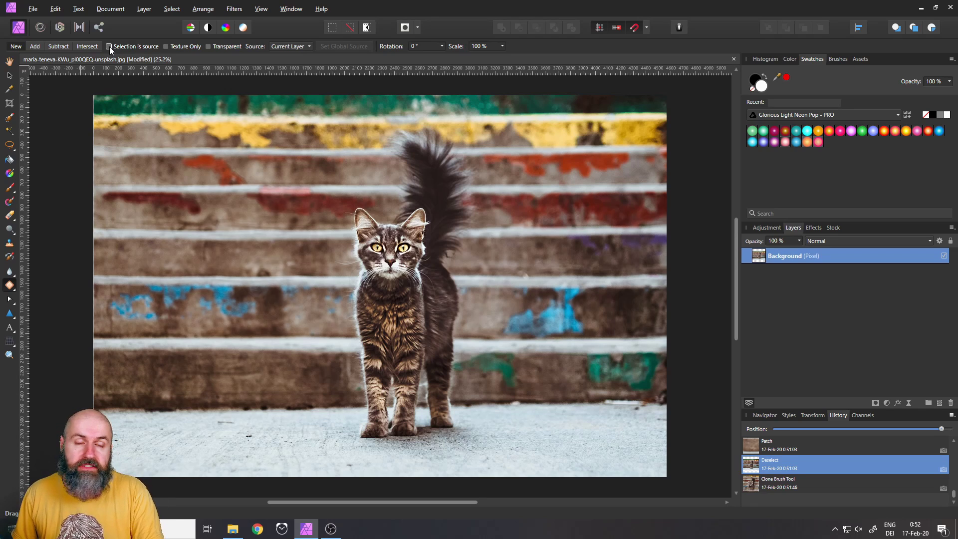
{"action": "left_click", "coordinate": [387, 201], "text": "alt"}
{"action": "mouse_move", "coordinate": [366, 203]}
{"action": "left_mouse_down"}
{"action": "mouse_move", "coordinate": [333, 213]}
{"action": "mouse_move", "coordinate": [344, 228]}
{"action": "mouse_move", "coordinate": [334, 270]}
{"action": "mouse_move", "coordinate": [345, 299]}
{"action": "mouse_move", "coordinate": [346, 437]}
{"action": "mouse_move", "coordinate": [361, 451]}
{"action": "mouse_move", "coordinate": [434, 463]}
{"action": "mouse_move", "coordinate": [486, 458]}
{"action": "mouse_move", "coordinate": [492, 439]}
{"action": "mouse_move", "coordinate": [454, 400]}
{"action": "mouse_move", "coordinate": [465, 314]}
{"action": "mouse_move", "coordinate": [457, 261]}
{"action": "mouse_move", "coordinate": [484, 237]}
{"action": "mouse_move", "coordinate": [485, 204]}
{"action": "mouse_move", "coordinate": [485, 166]}
{"action": "mouse_move", "coordinate": [456, 139]}
{"action": "mouse_move", "coordinate": [419, 122]}
{"action": "mouse_move", "coordinate": [380, 127]}
{"action": "mouse_move", "coordinate": [385, 204]}
{"action": "mouse_move", "coordinate": [243, 268]}
{"action": "mouse_move", "coordinate": [239, 283]}
{"action": "left_mouse_up"}
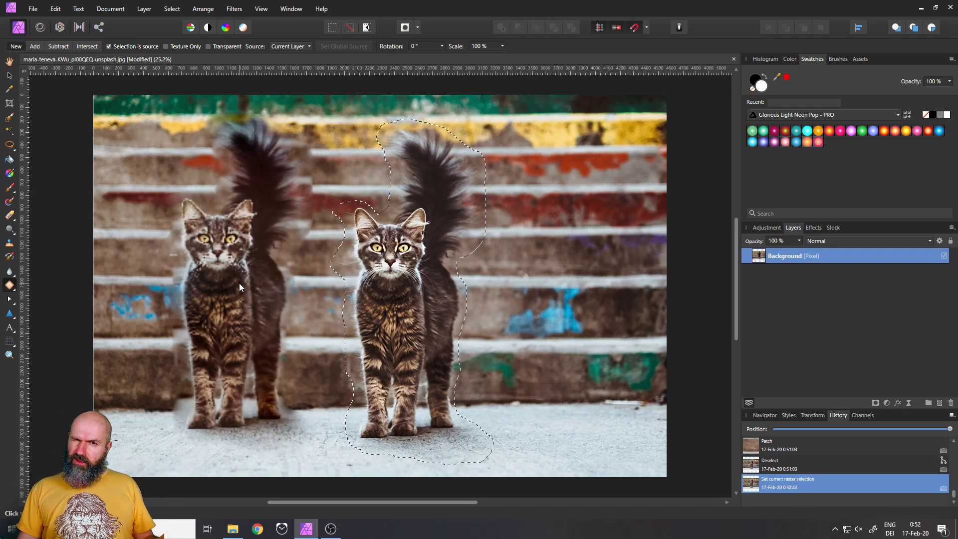
- Drag the cat patch left, commit the blended copy beside the original, and deselect
{"action": "mouse_move", "coordinate": [238, 283]}
{"action": "left_mouse_down"}
{"action": "mouse_move", "coordinate": [241, 268]}
{"action": "mouse_move", "coordinate": [243, 292]}
{"action": "mouse_move", "coordinate": [254, 292]}
{"action": "left_mouse_up"}
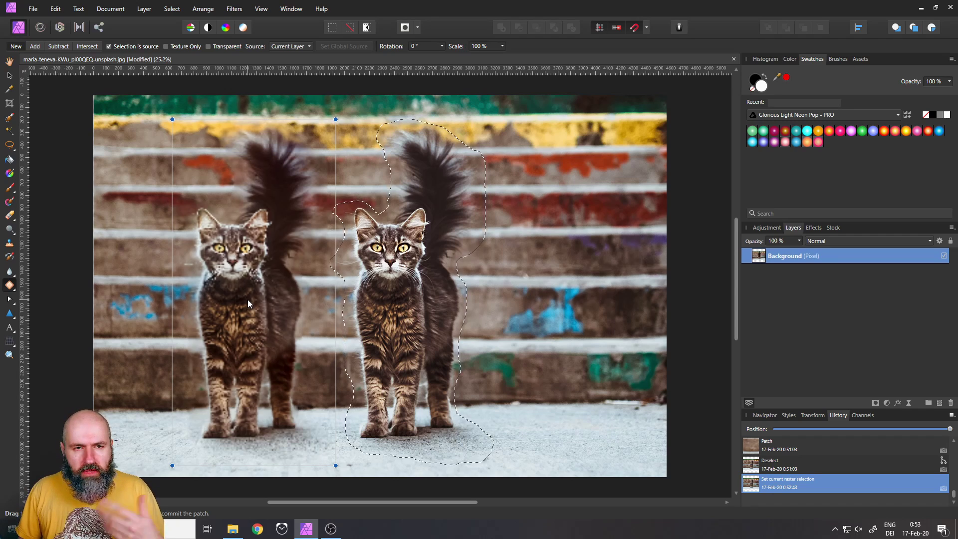
{"action": "left_click", "coordinate": [352, 179]}
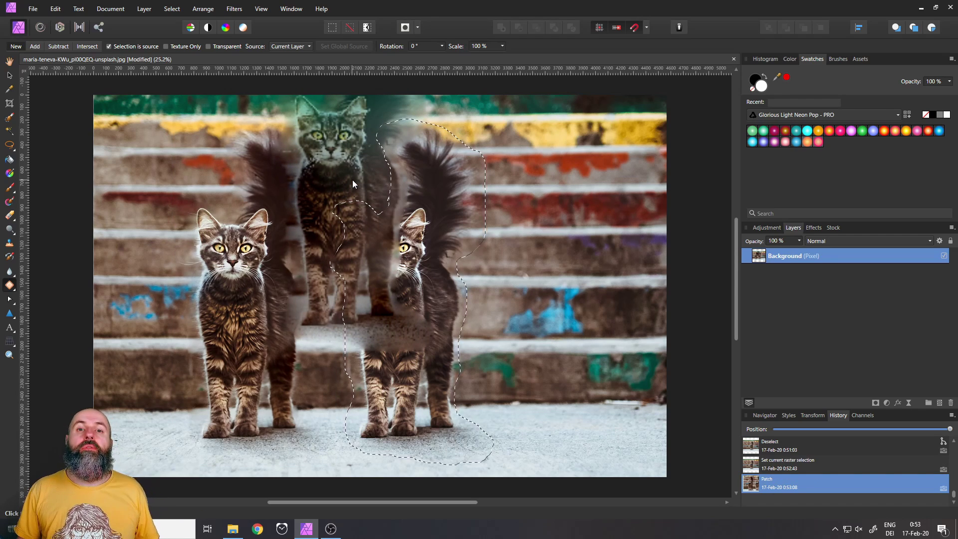
{"action": "key", "text": "ctrl+d"}
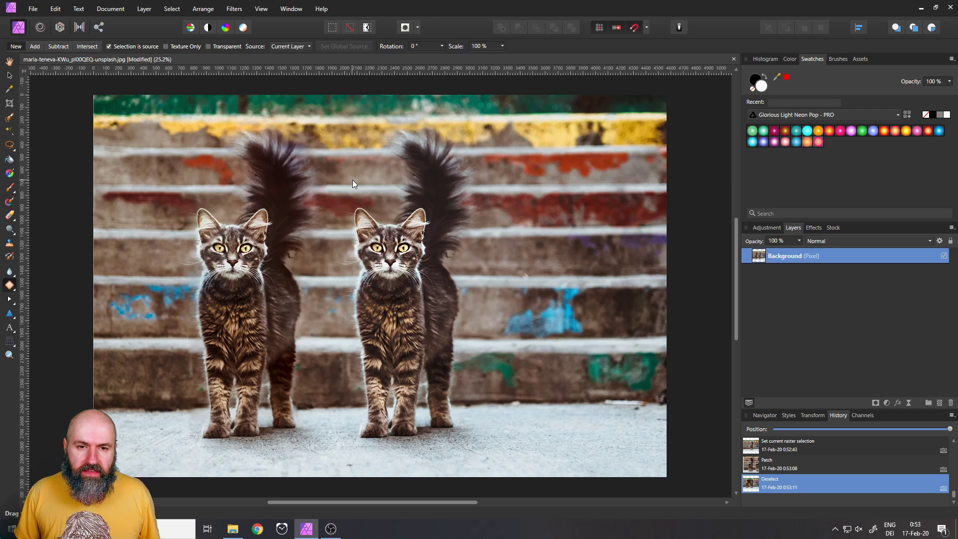
{"action": "key", "text": "ctrl+d"}
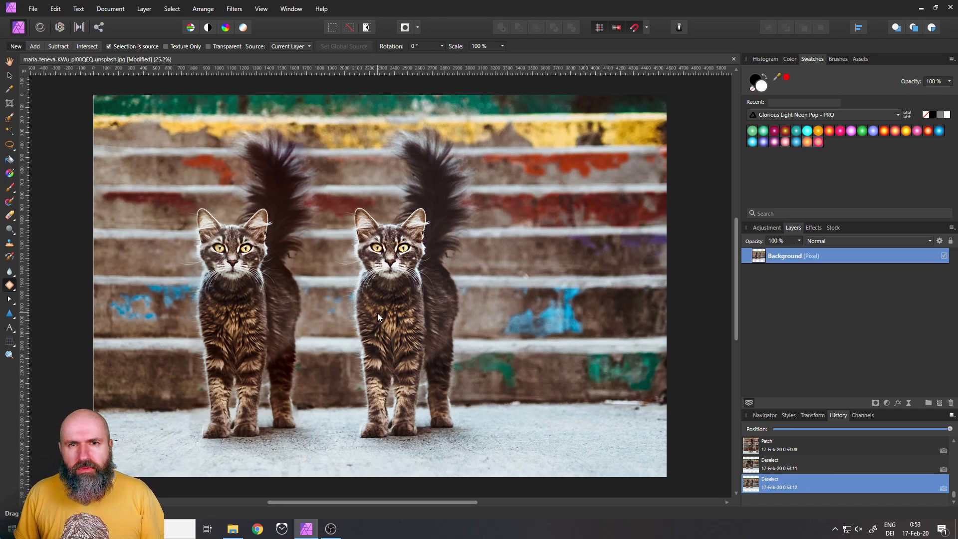
- Zoom in and use the Inpainting Brush to paint out seams between the two cats
{"action": "scroll", "coordinate": [321, 286], "scroll_direction": "up", "scroll_amount": 6}
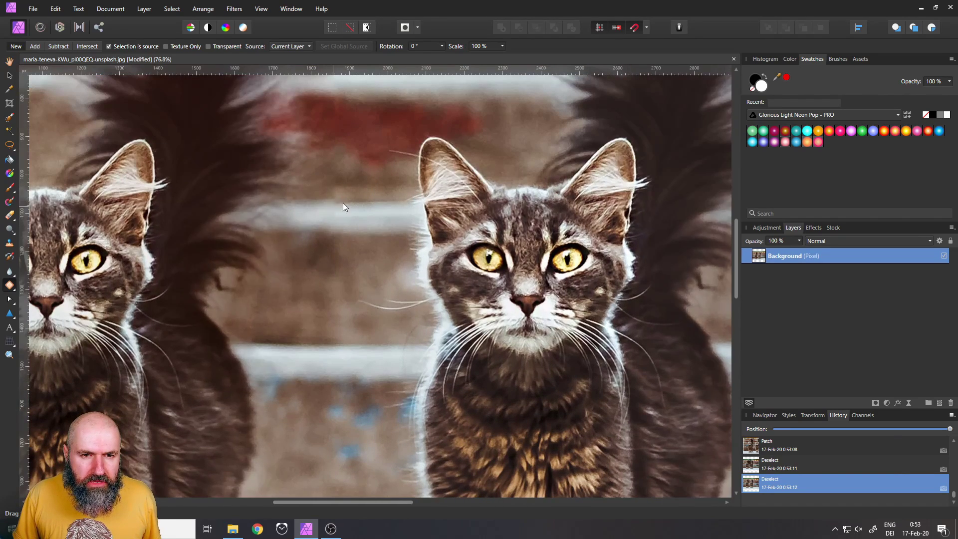
{"action": "left_click", "coordinate": [13, 284]}
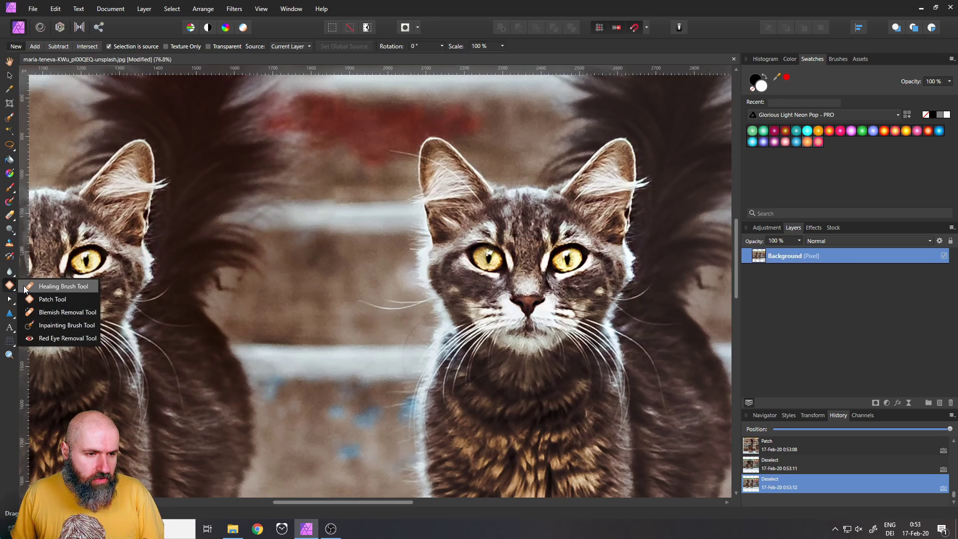
{"action": "left_click", "coordinate": [46, 333]}
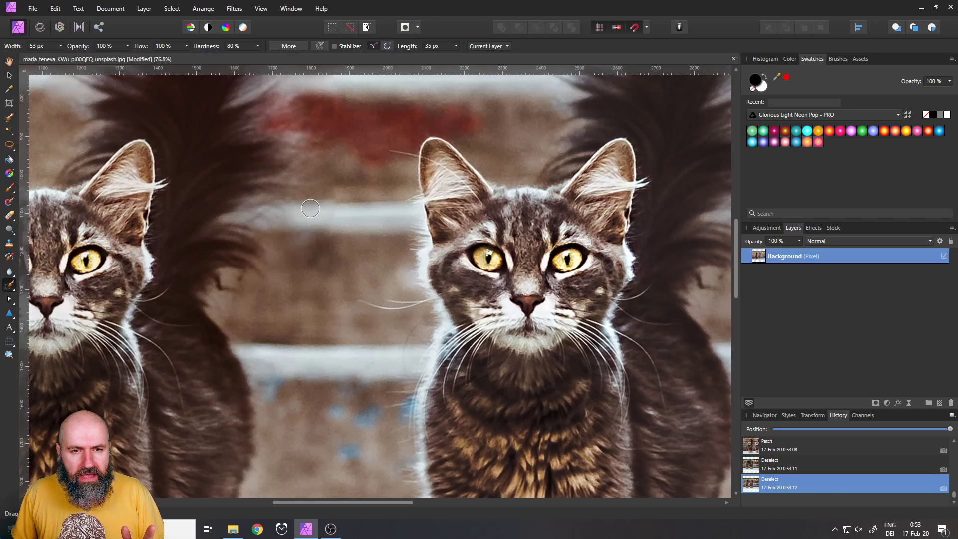
{"action": "left_click_drag", "start_coordinate": [335, 195], "coordinate": [341, 203]}
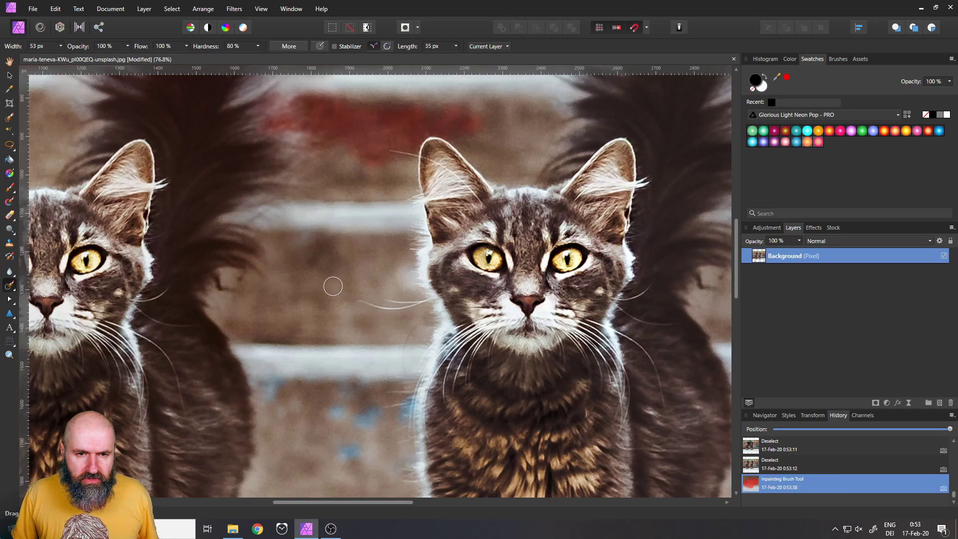
{"action": "scroll", "coordinate": [330, 283], "scroll_direction": "down", "scroll_amount": 4}
{"action": "mouse_move", "coordinate": [325, 243]}
{"action": "left_mouse_down"}
{"action": "mouse_move", "coordinate": [347, 233]}
{"action": "mouse_move", "coordinate": [347, 243]}
{"action": "left_mouse_up"}
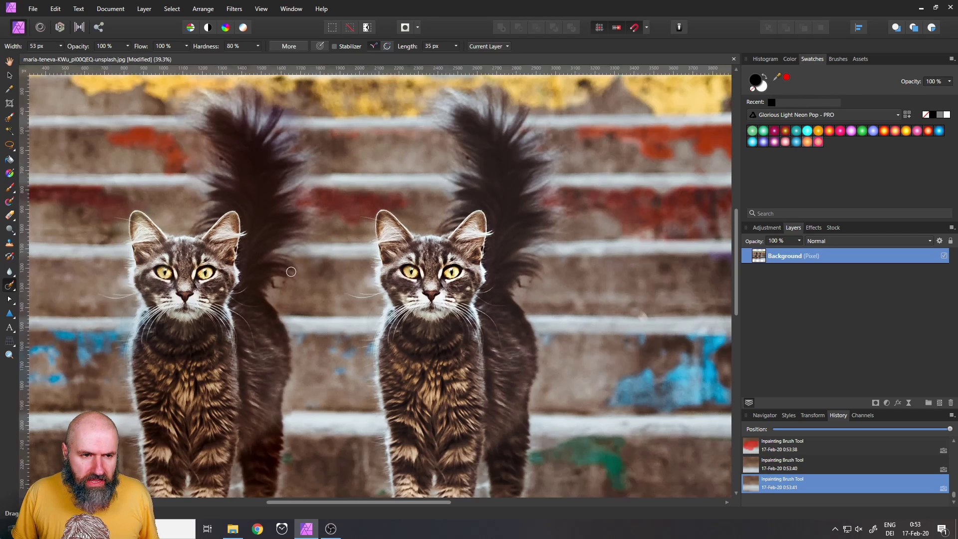
- Inpaint smudges, a blemish and patch edges around the left cat's chest, step and leg
{"action": "mouse_move", "coordinate": [234, 312]}
{"action": "left_mouse_down"}
{"action": "mouse_move", "coordinate": [263, 316]}
{"action": "mouse_move", "coordinate": [397, 263]}
{"action": "left_mouse_up"}
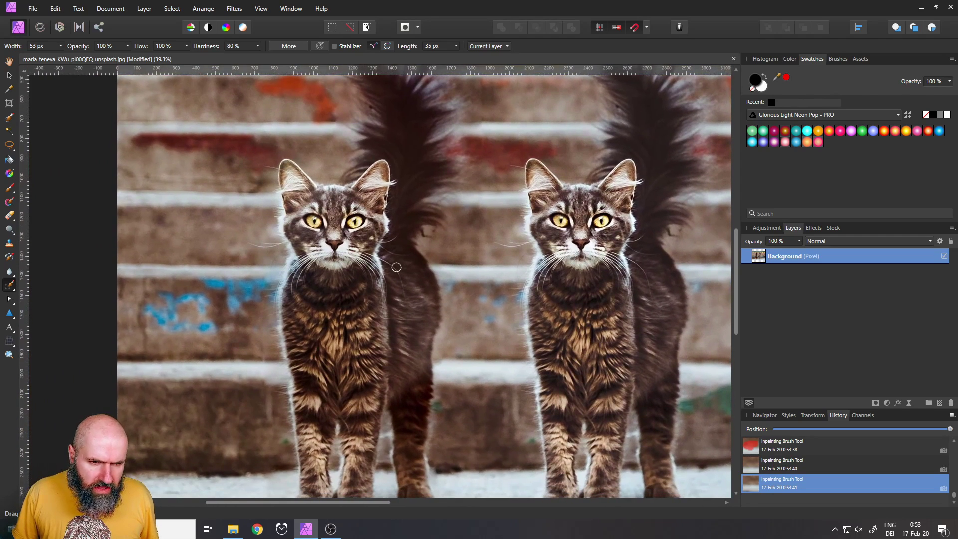
{"action": "left_click_drag", "start_coordinate": [262, 259], "coordinate": [255, 260]}
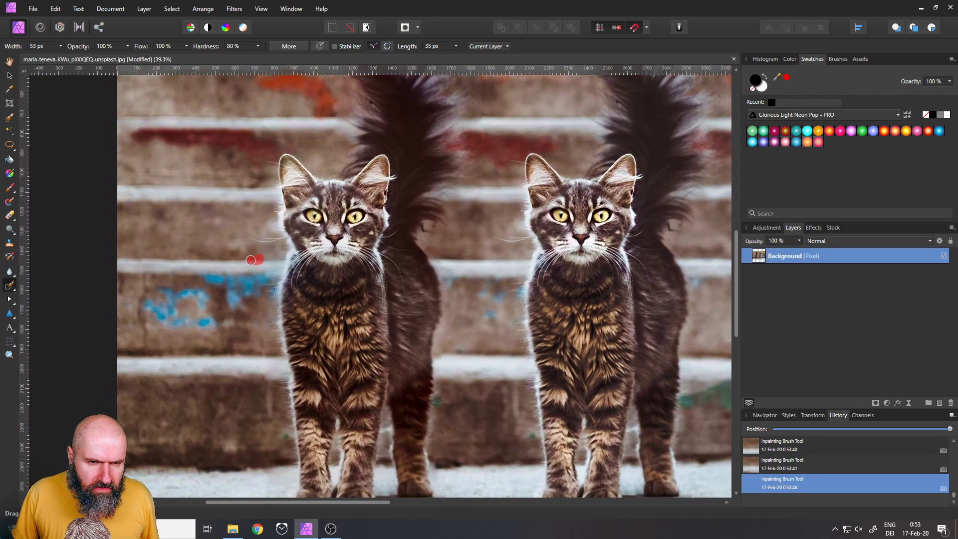
{"action": "left_click", "coordinate": [262, 350]}
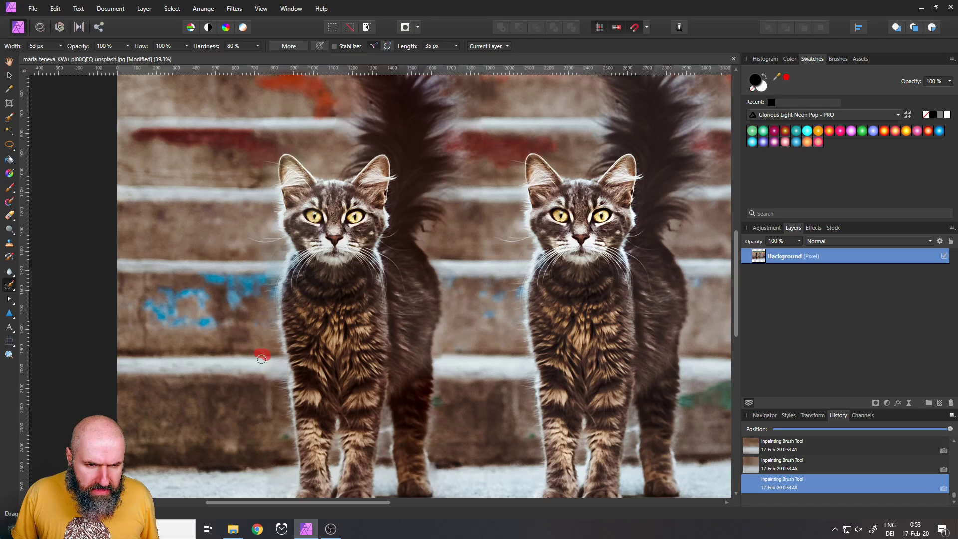
{"action": "left_click_drag", "start_coordinate": [445, 358], "coordinate": [434, 350]}
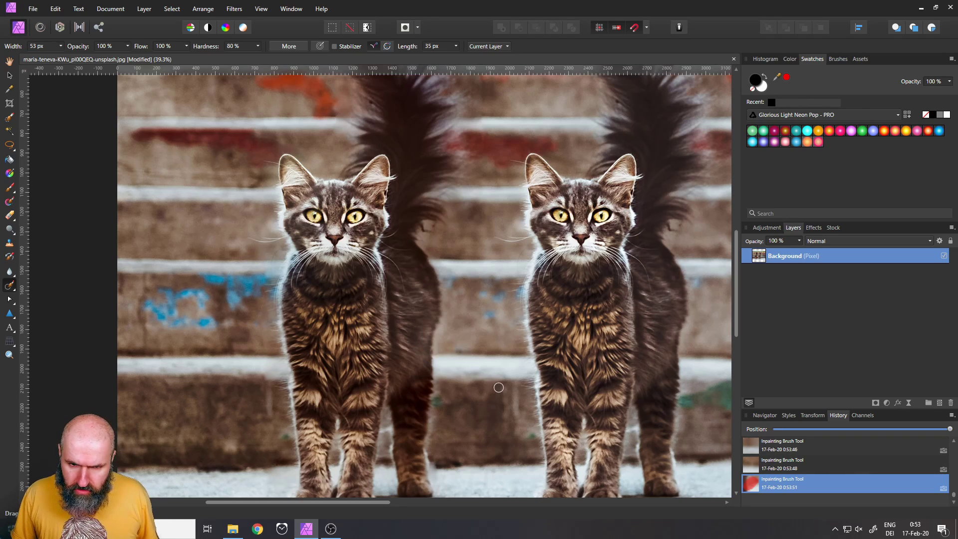
{"action": "scroll", "coordinate": [487, 379], "scroll_direction": "down", "scroll_amount": 1}
{"action": "scroll", "coordinate": [489, 380], "scroll_direction": "down", "scroll_amount": 3}
{"action": "left_click", "coordinate": [436, 402]}
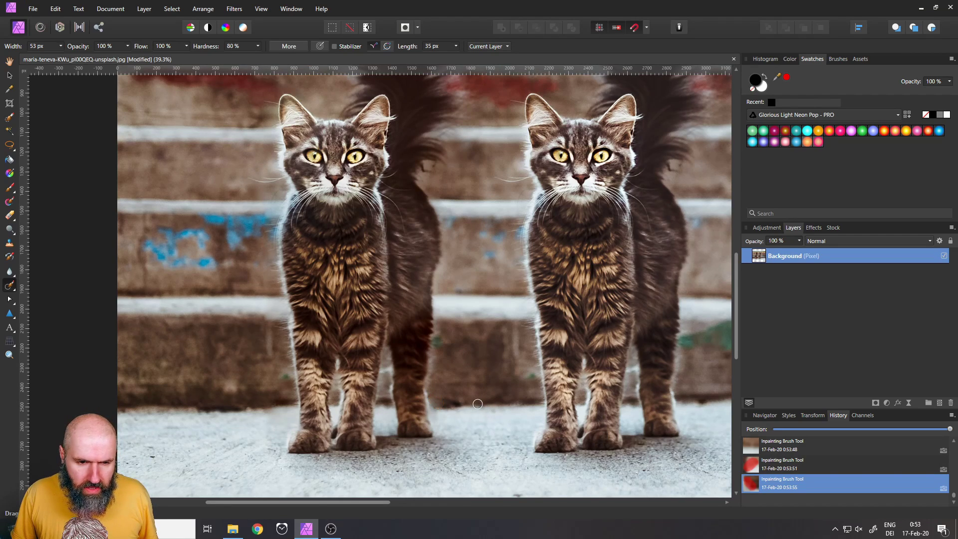
{"action": "scroll", "coordinate": [476, 401], "scroll_direction": "down", "scroll_amount": 2}
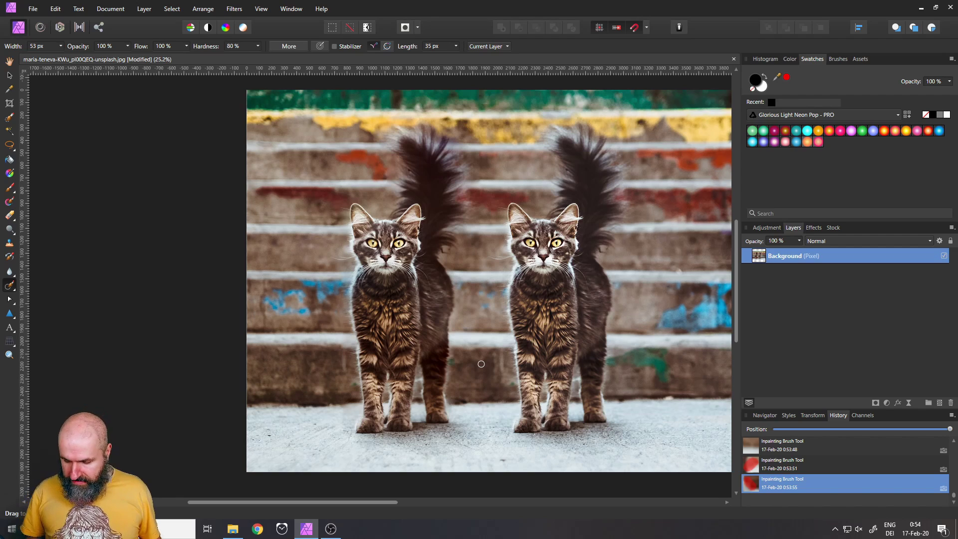
{"action": "scroll", "coordinate": [481, 364], "scroll_direction": "right", "scroll_amount": 3}
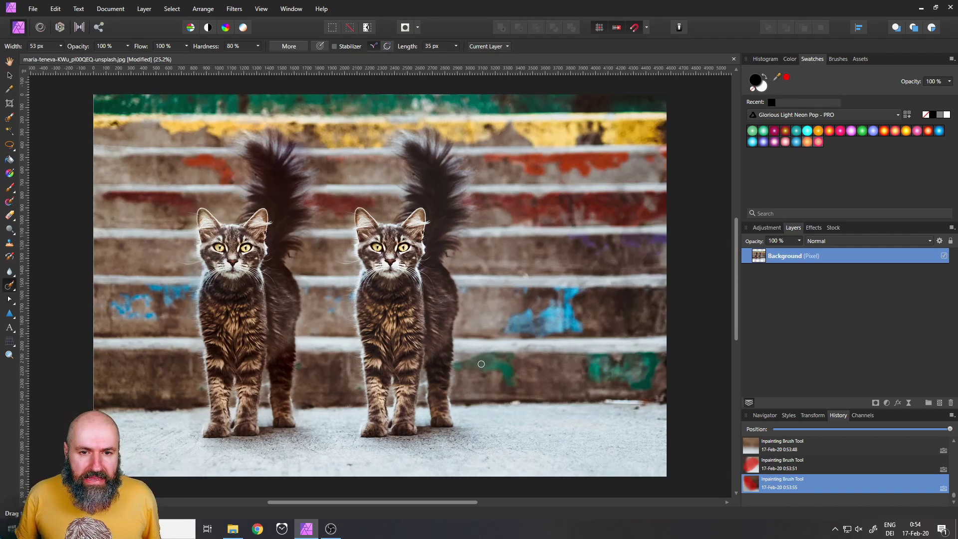